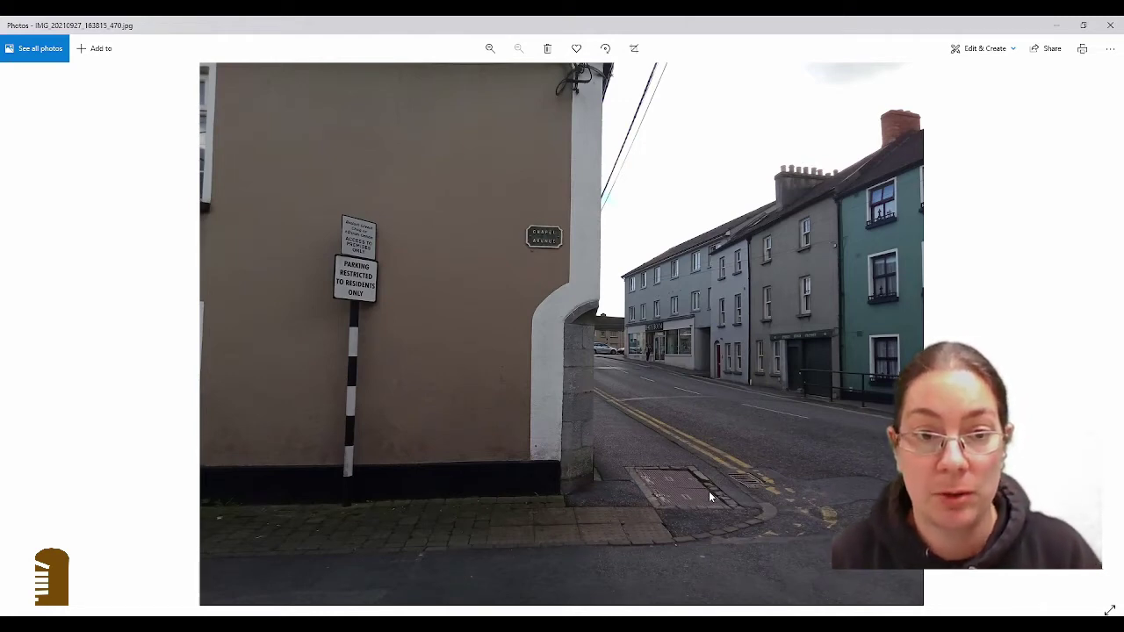
Return to the OpenStreetMap tab in Firefox and launch the iD editor on the Chapel Avenue area
key("alt+Tab")
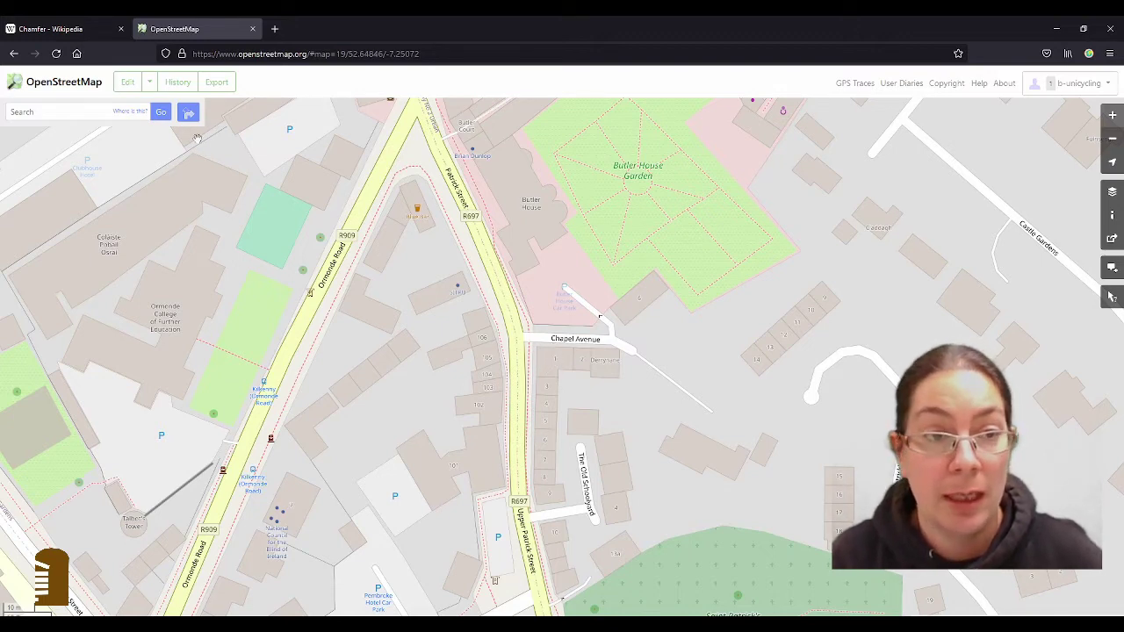
left_click(128, 83)
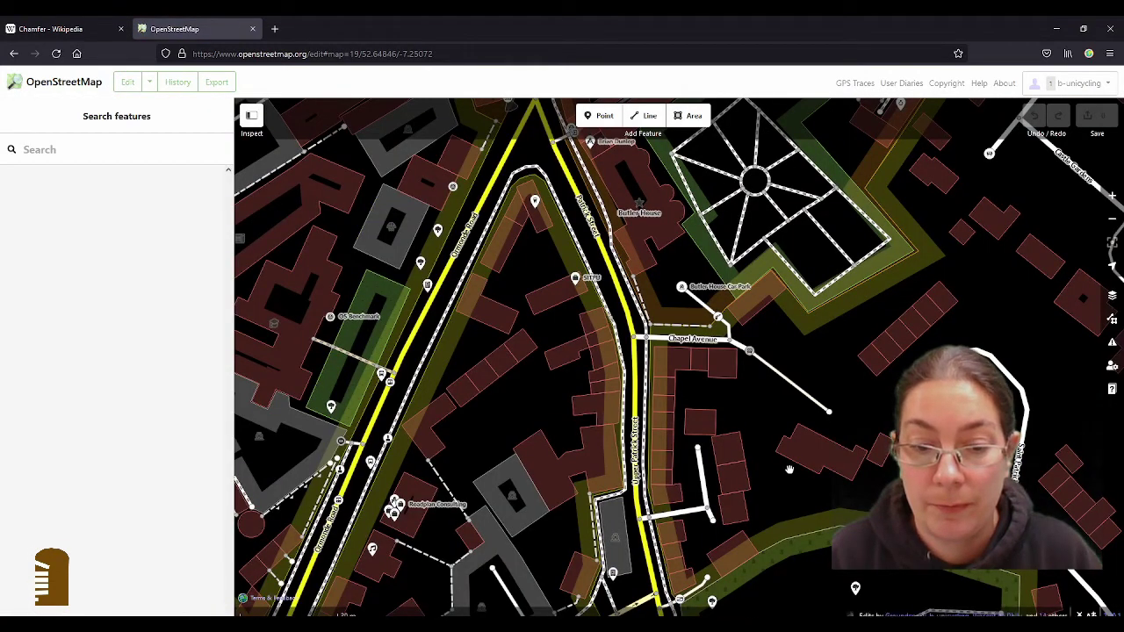
Select the house at the Chapel Avenue corner and zoom in on it
scroll(679, 360, "up", 1)
left_click(679, 360)
scroll(676, 360, "up", 1)
scroll(630, 323, "up", 1)
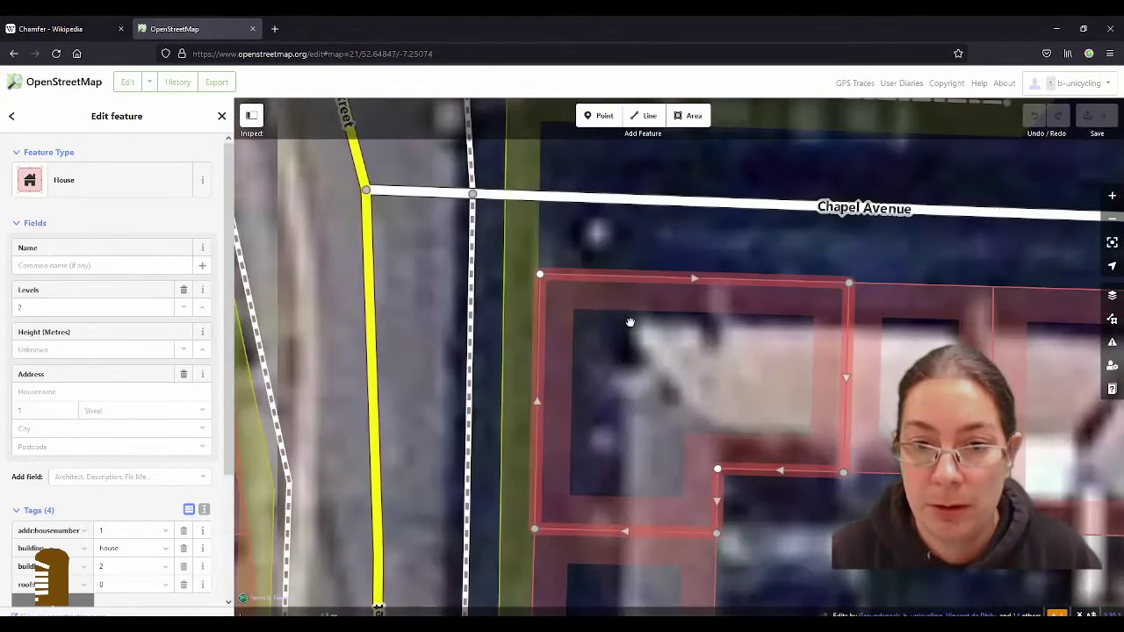
scroll(630, 323, "up", 1)
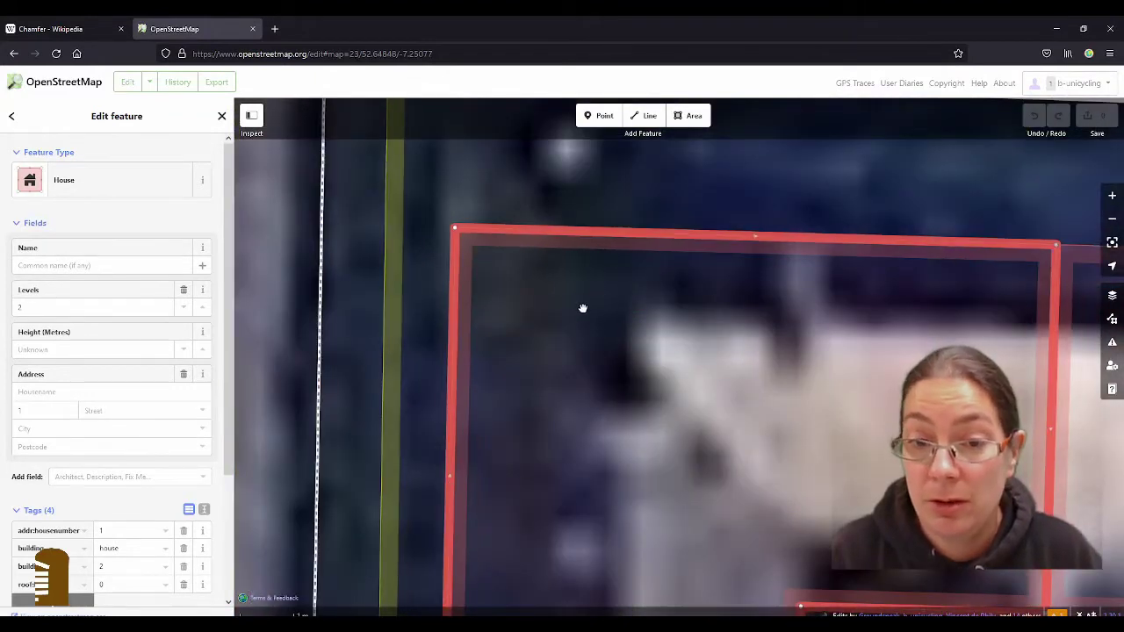
scroll(582, 308, "down", 1)
scroll(583, 308, "down", 1)
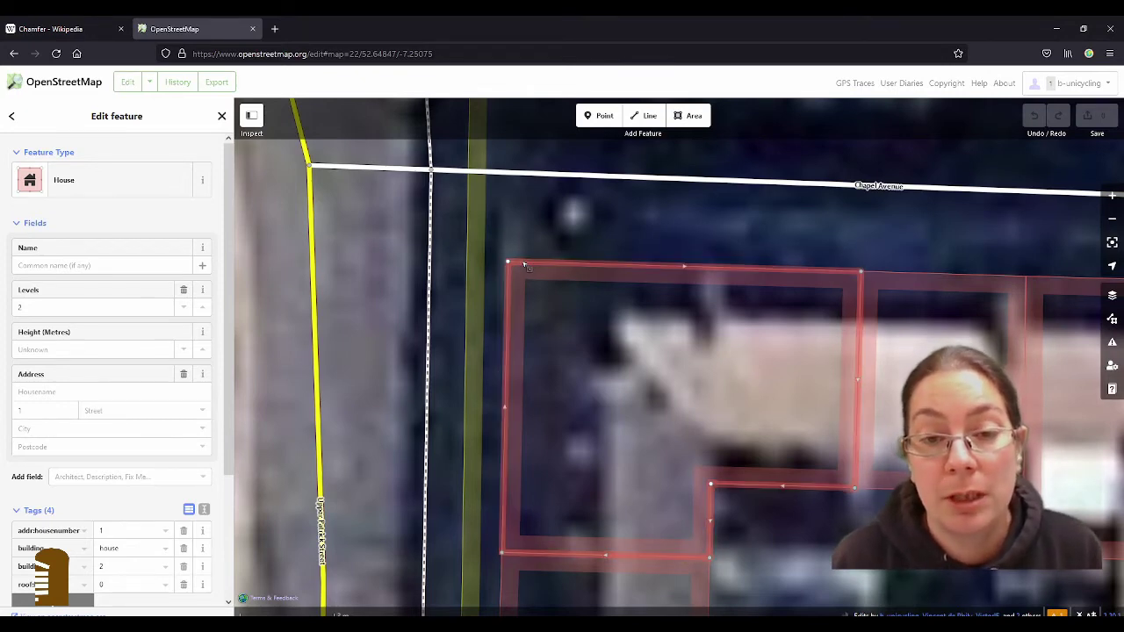
Add a vertex on the house edge near the corner and delete the original square corner point
double_click(522, 264)
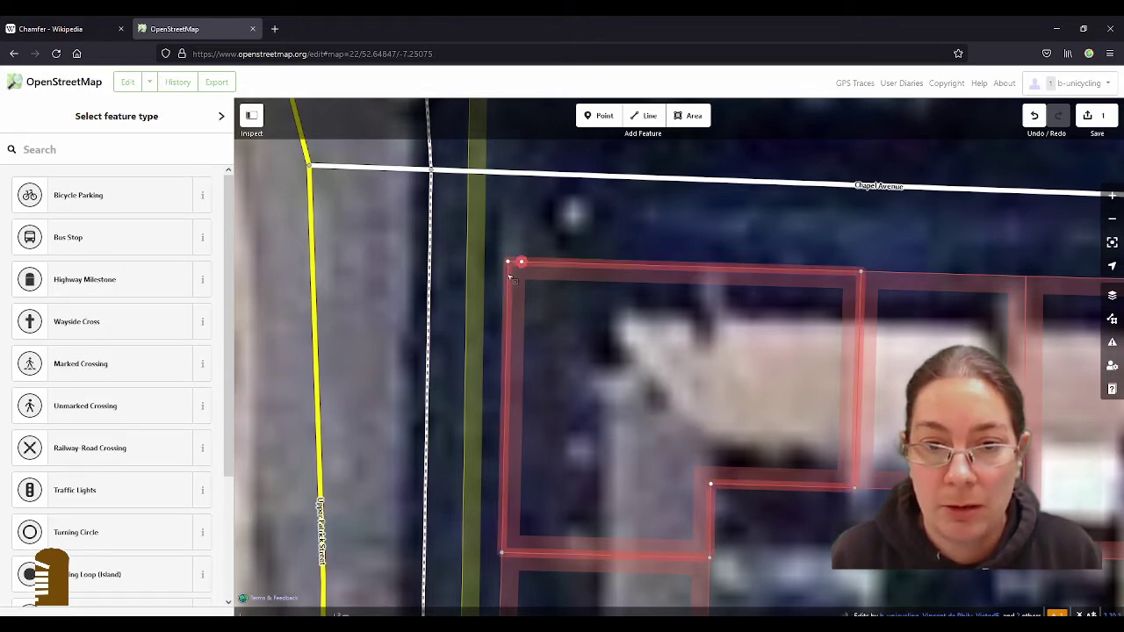
left_click(511, 277)
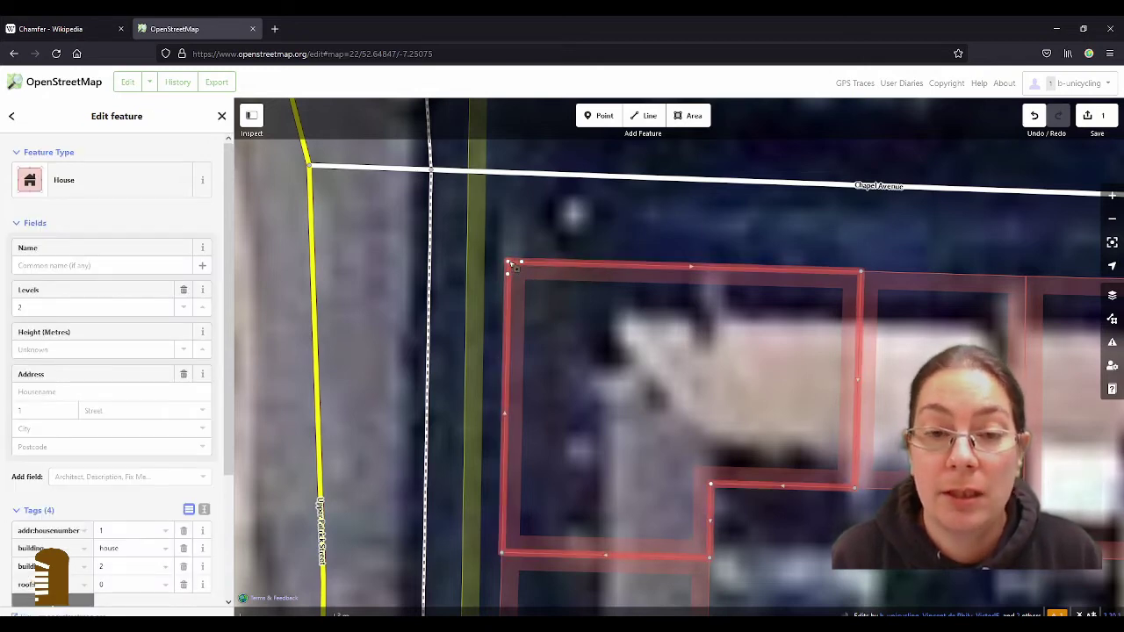
left_click(508, 264)
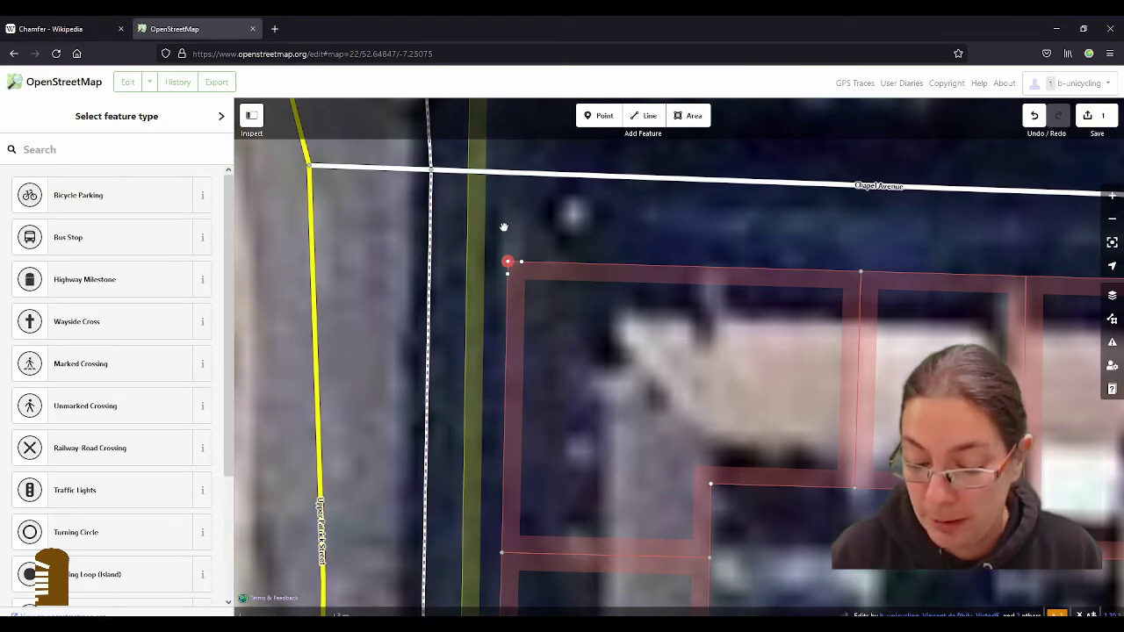
key("Left")
key("Left")
key("Up")
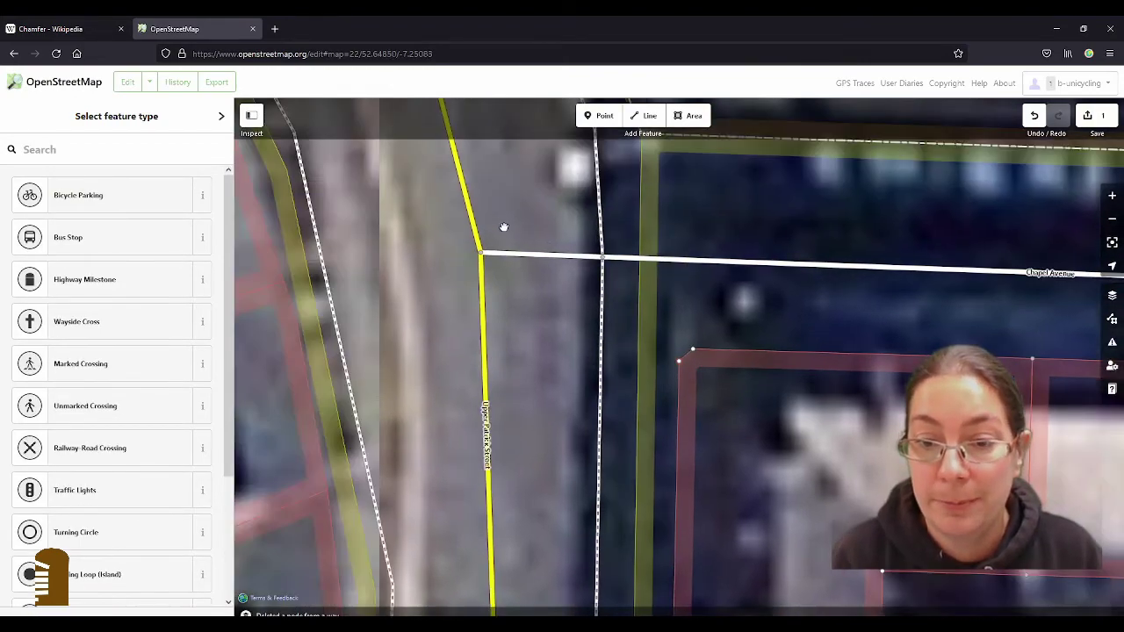
left_click(601, 300)
left_click(520, 289)
scroll(511, 244, "down", 3)
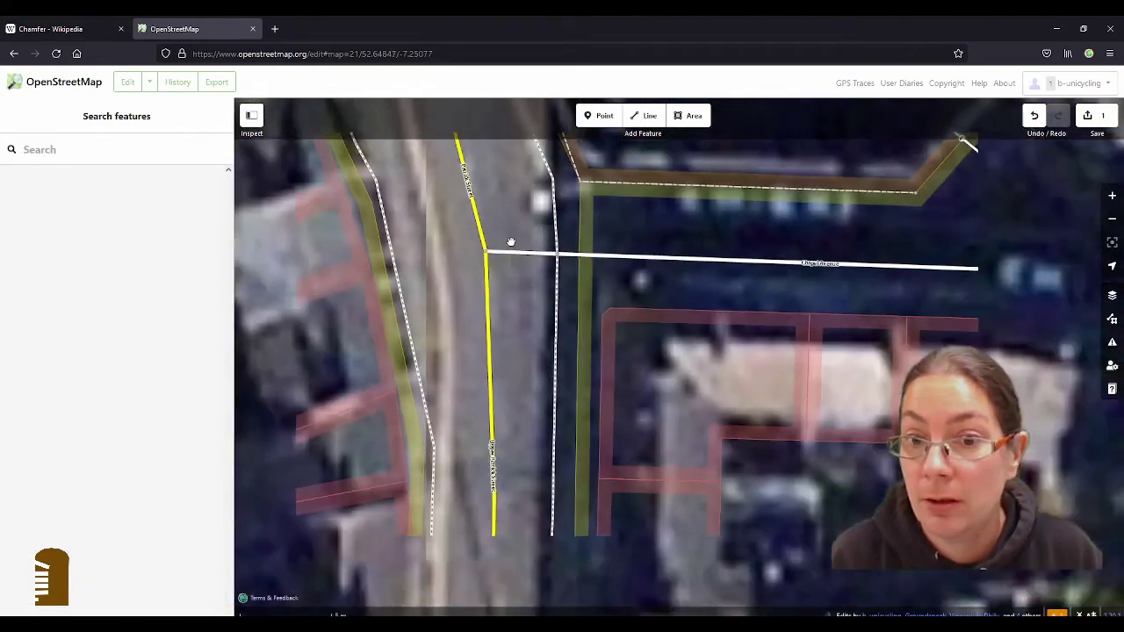
Enter the changeset comment 'added chamfered corner'
left_click(1096, 117)
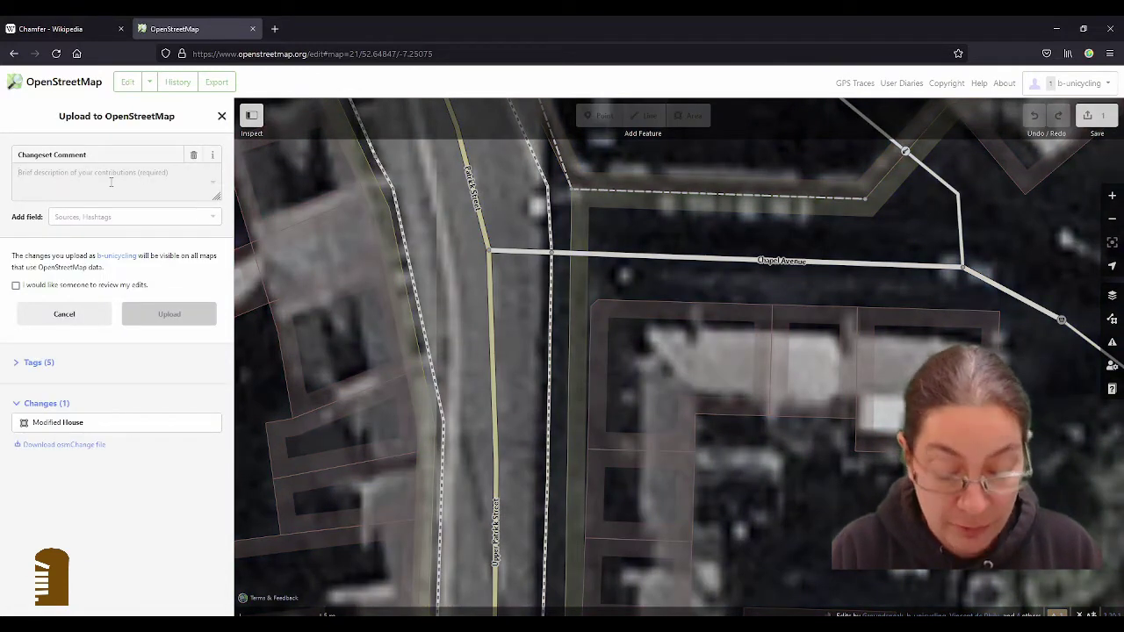
type("added cha")
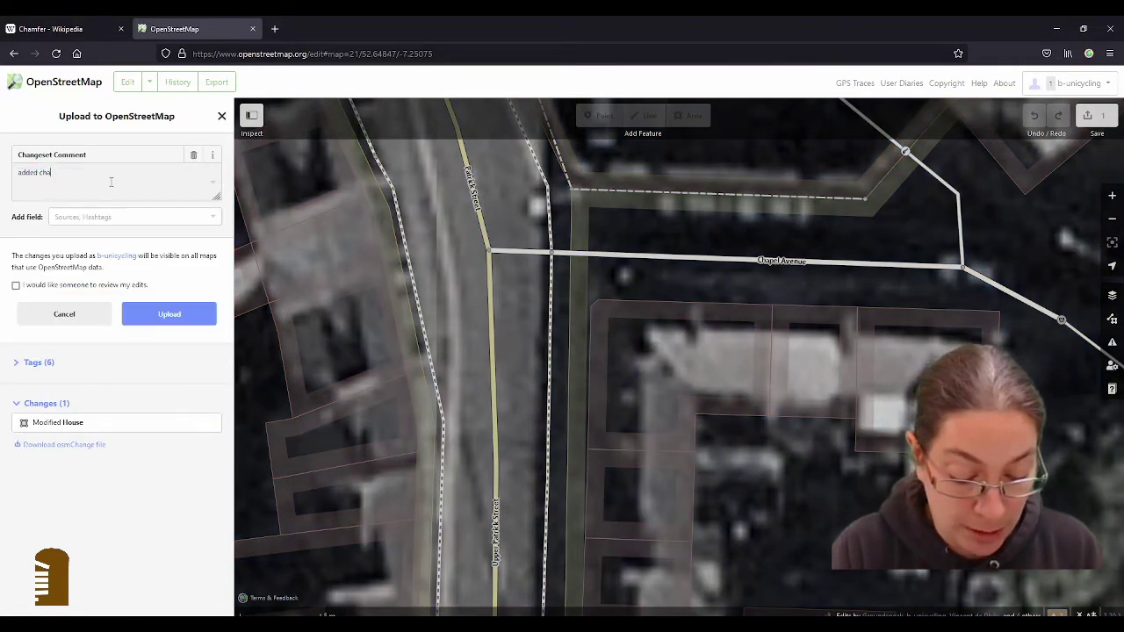
type("mfered corde")
key("BackSpace")
key("BackSpace")
type("ner")
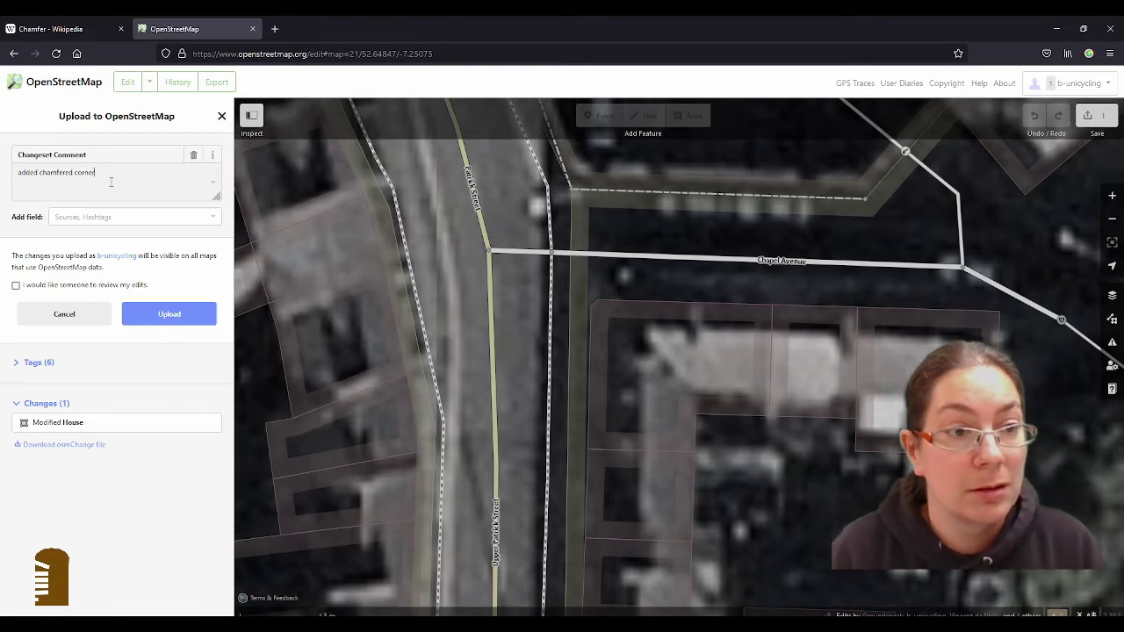
key("Tab")
Add Street-Level Photos as the changeset source
left_click(79, 235)
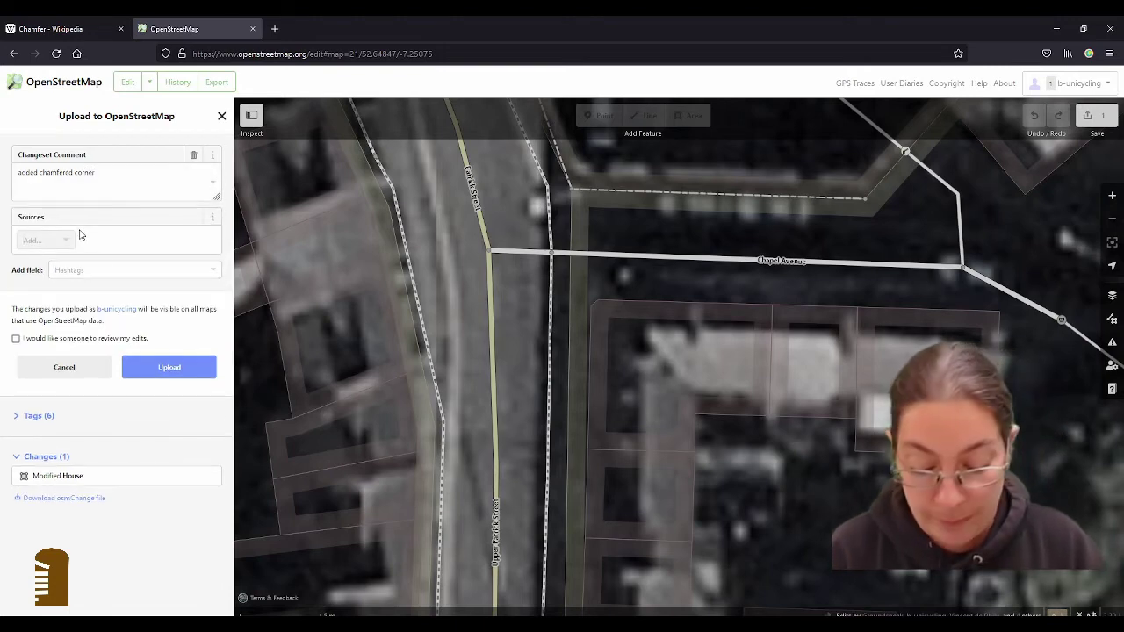
type("street")
left_click(76, 262)
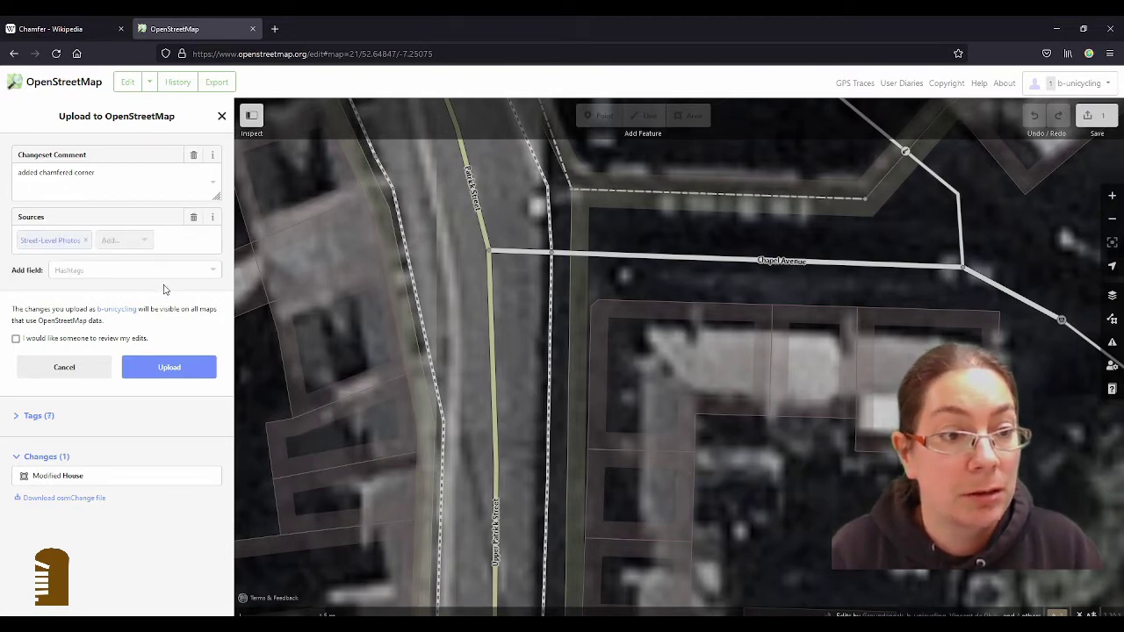
Add the hashtag #chamfer and upload the changeset
left_click(127, 270)
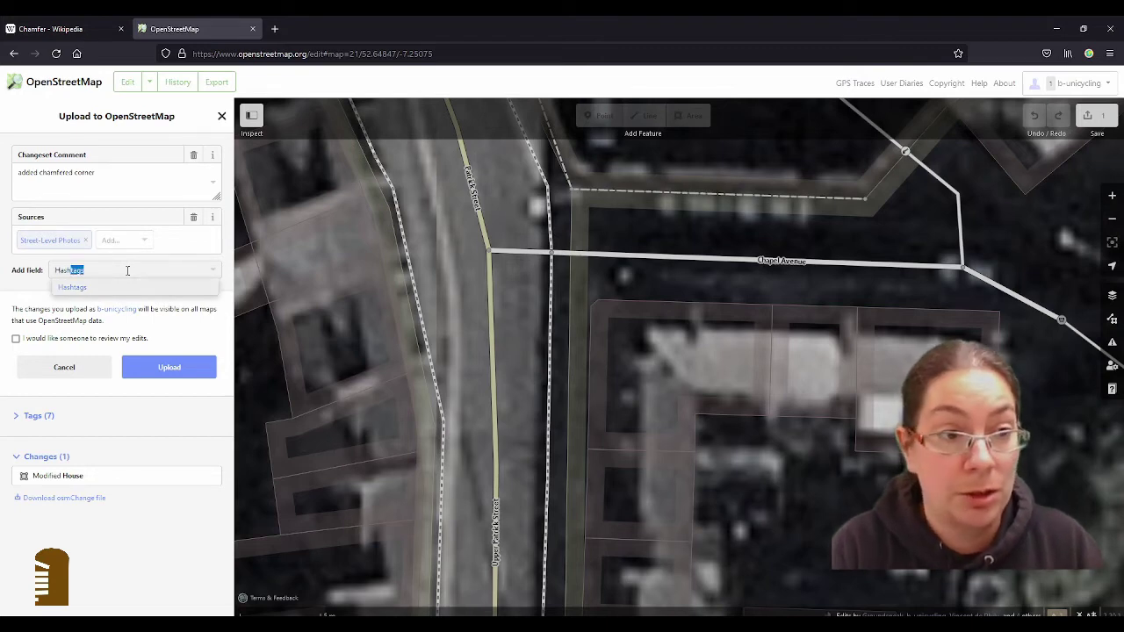
left_click(127, 292)
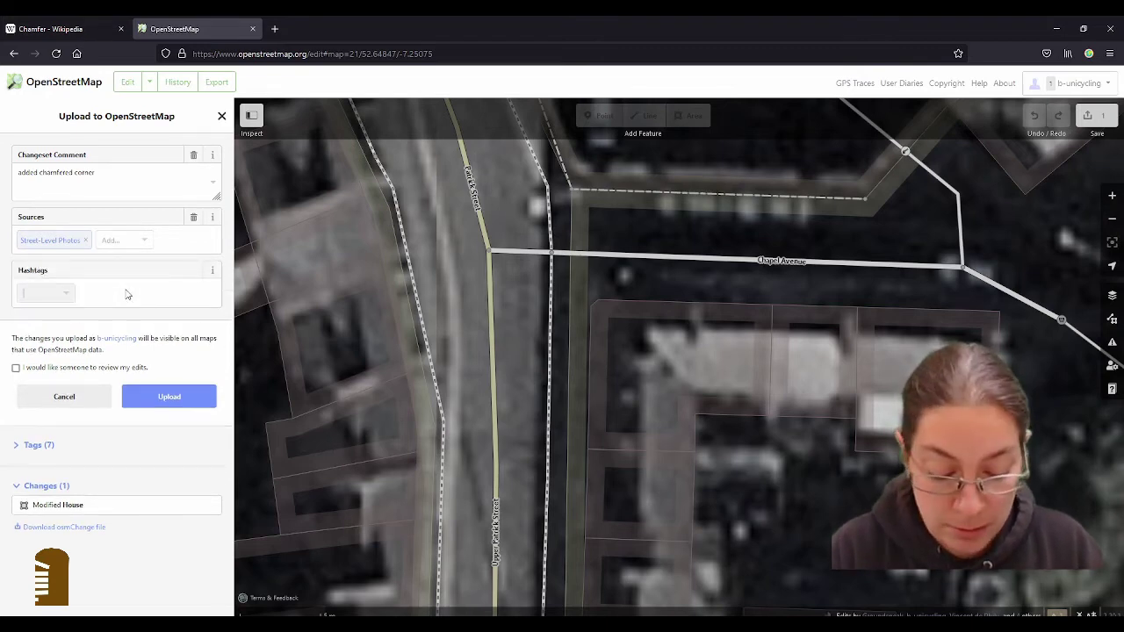
type("chamfer")
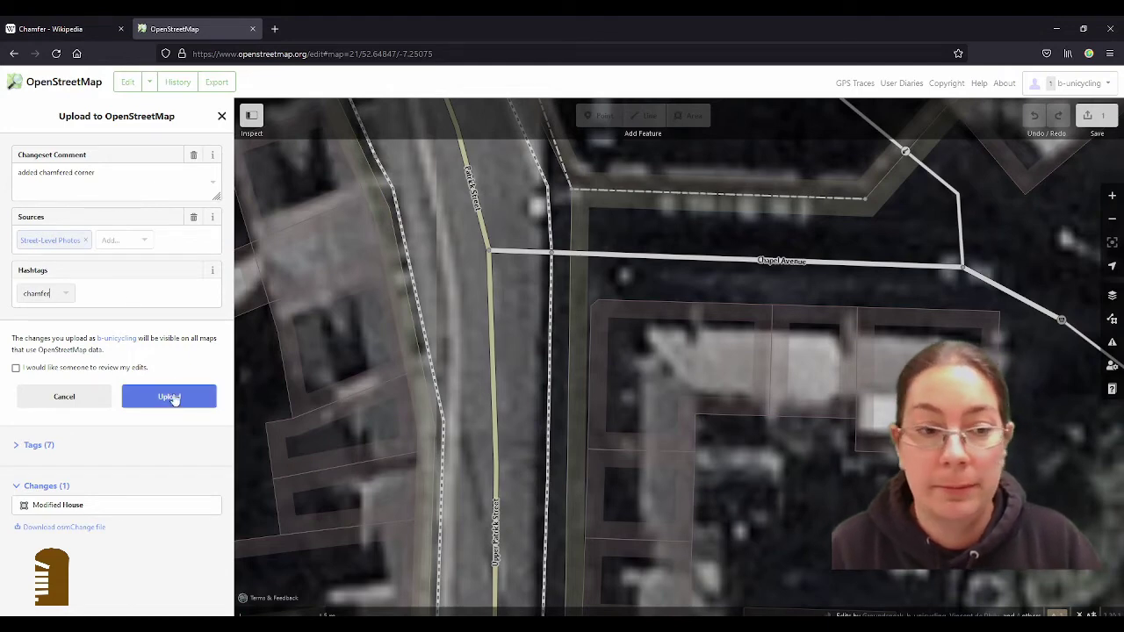
left_click(173, 398)
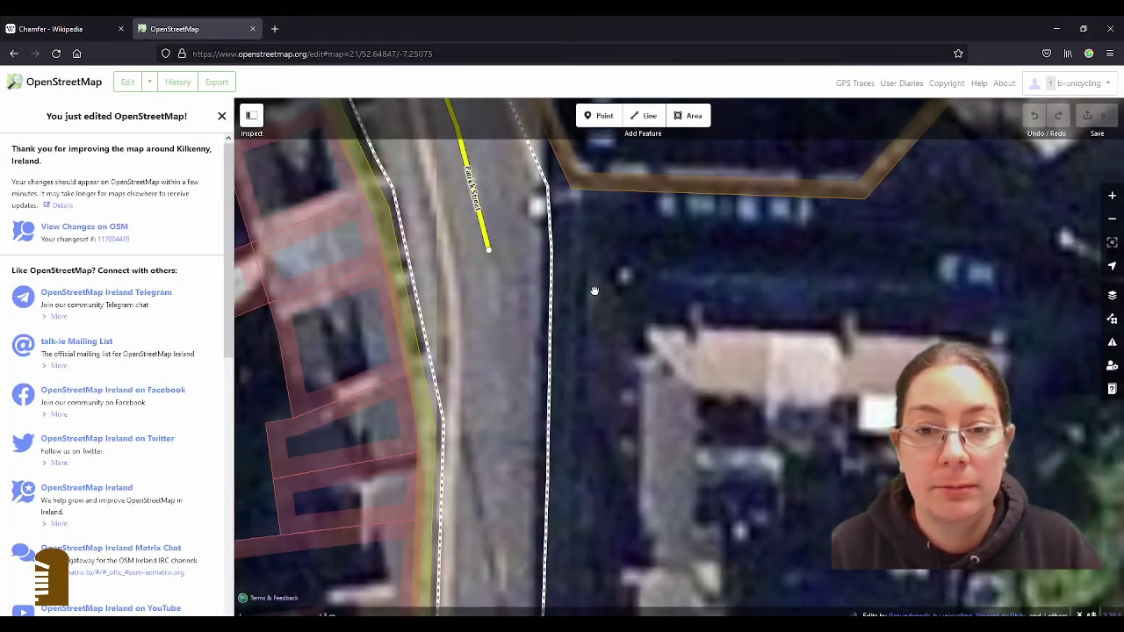
Leave the iD editor via the OpenStreetMap logo to show the standard Chapel Avenue map
left_click(87, 86)
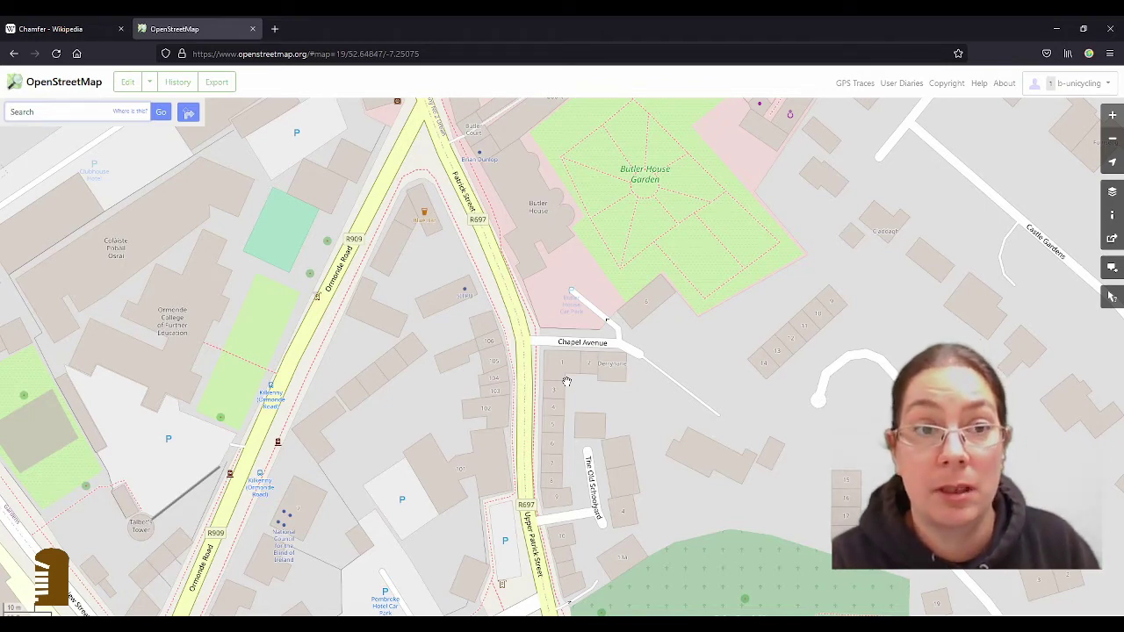
Reload the map and view Chapel Avenue in the CyclOSM style
key("F5")
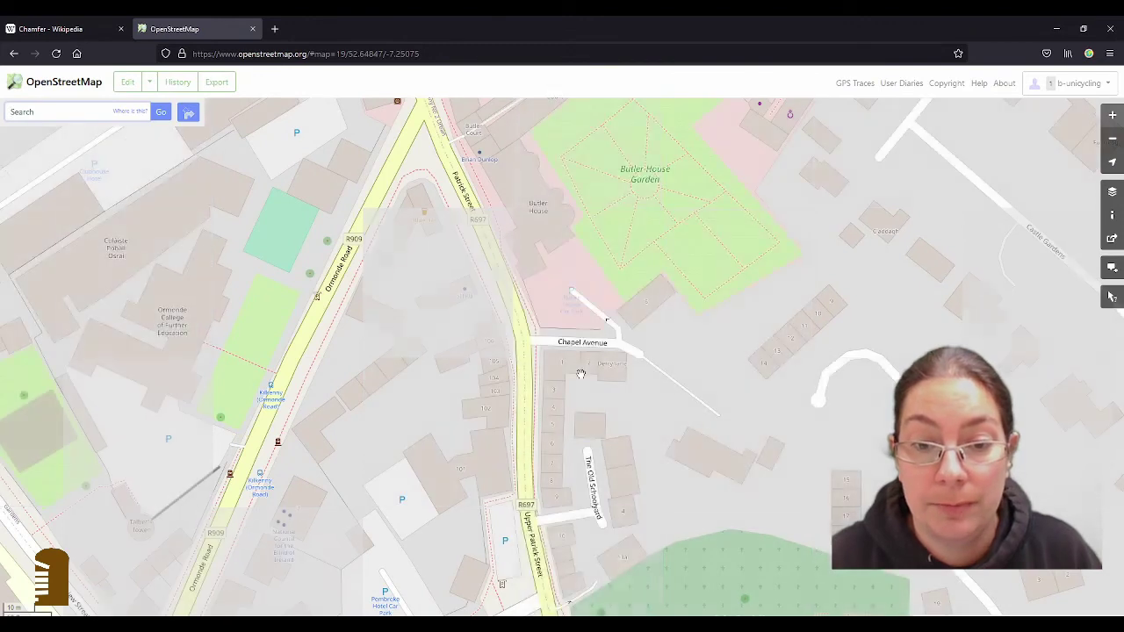
key("l")
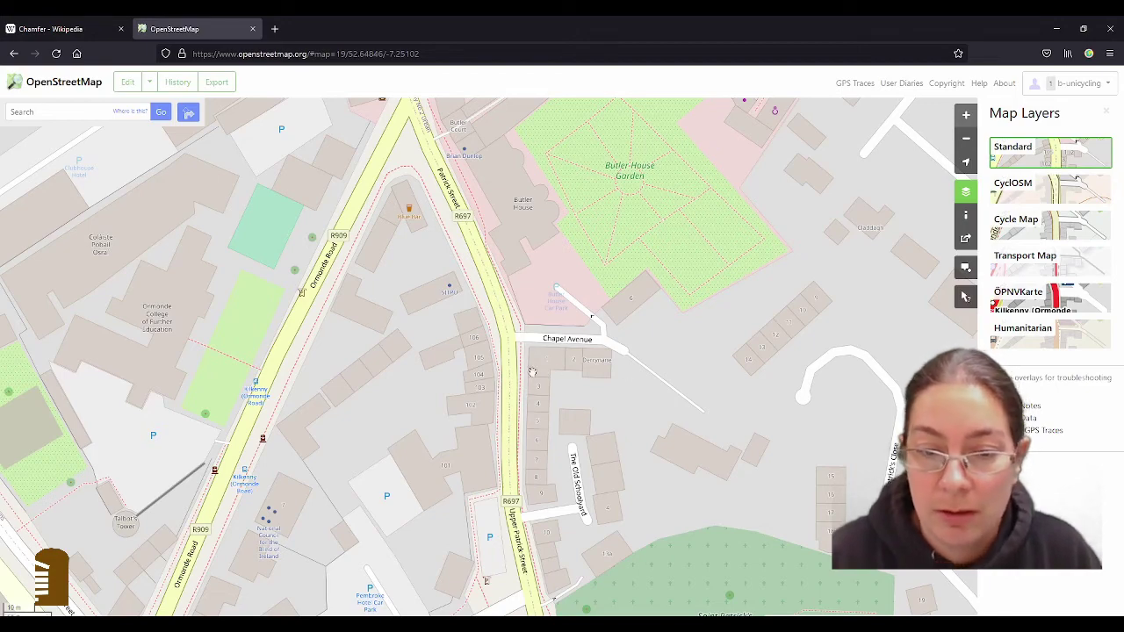
left_click(1070, 191)
scroll(544, 358, "up", 1)
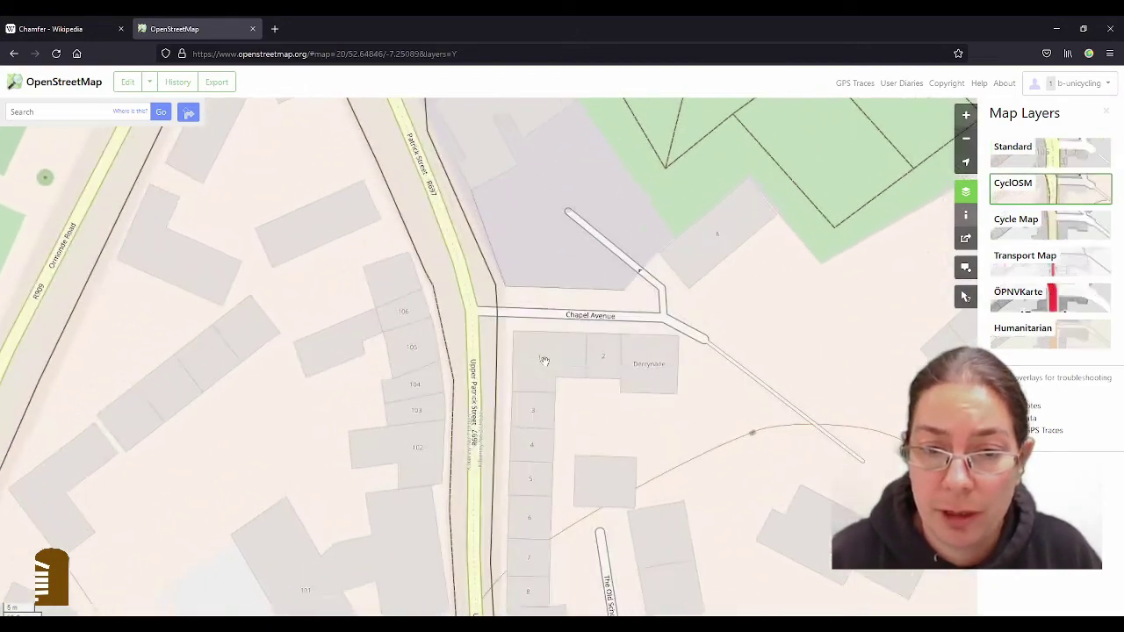
Refresh the page and switch the map back to the Standard style
key("F5")
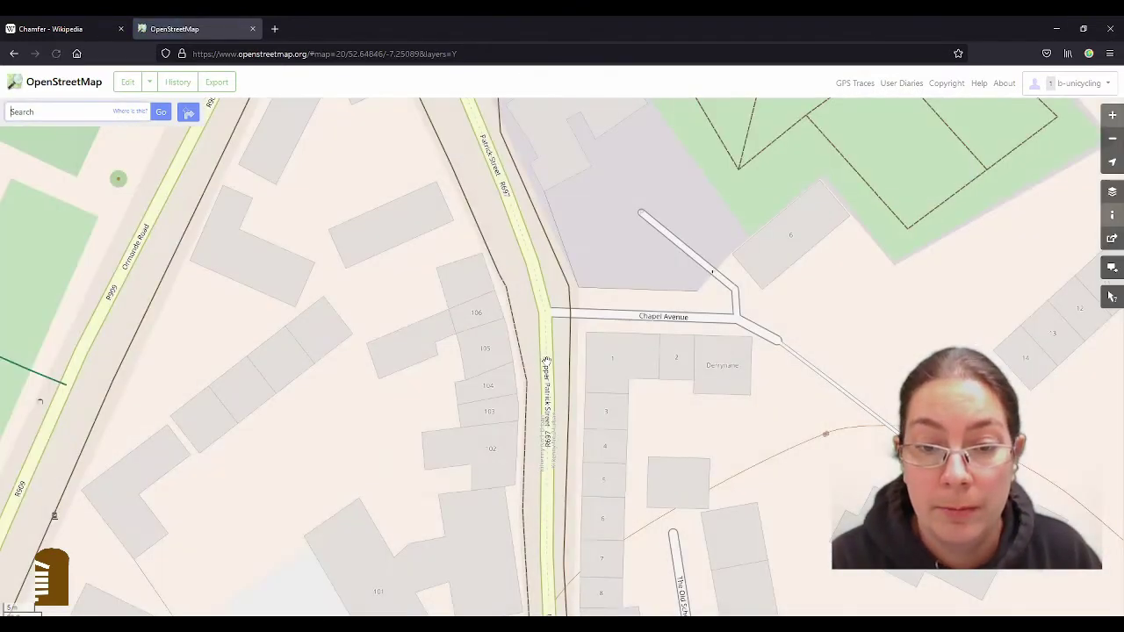
key("F5")
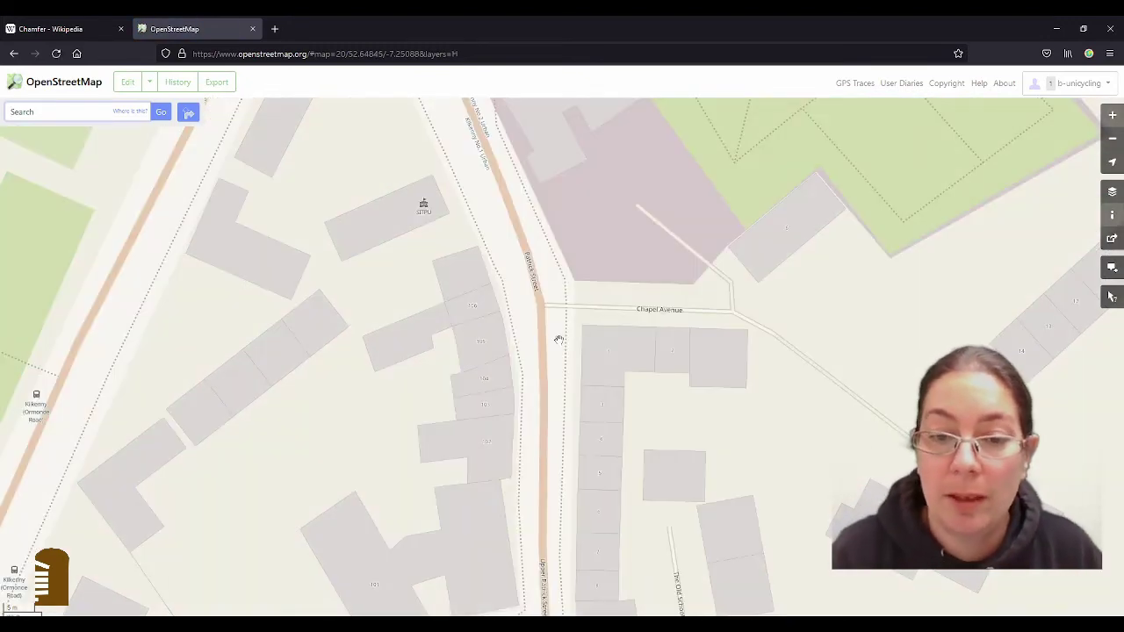
scroll(558, 340, "down", 1)
left_click(1112, 191)
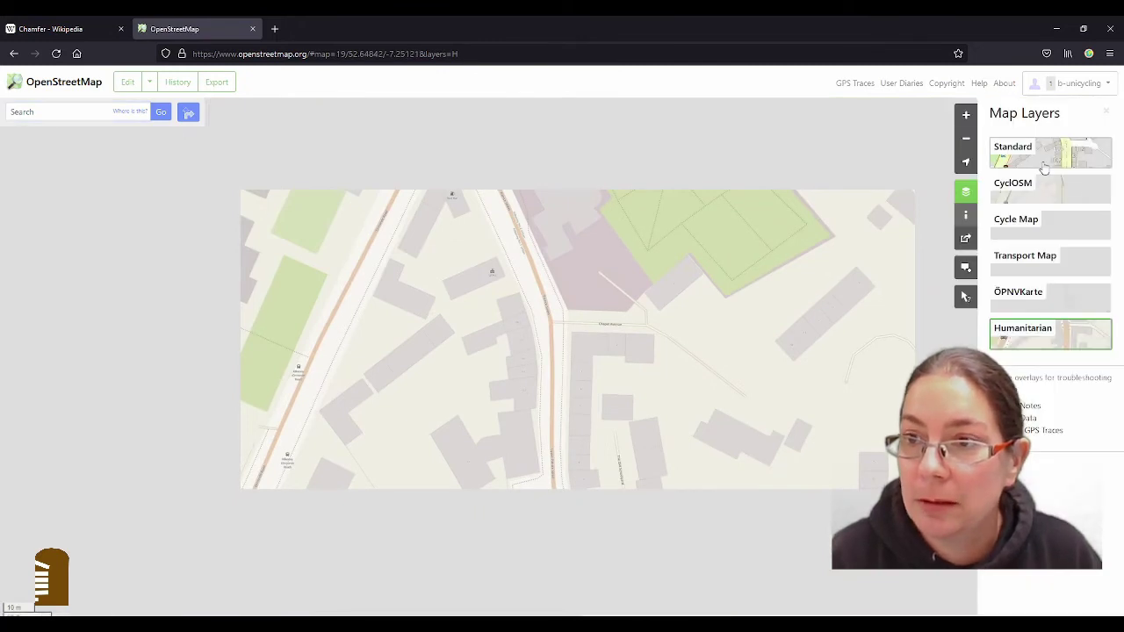
left_click(1045, 168)
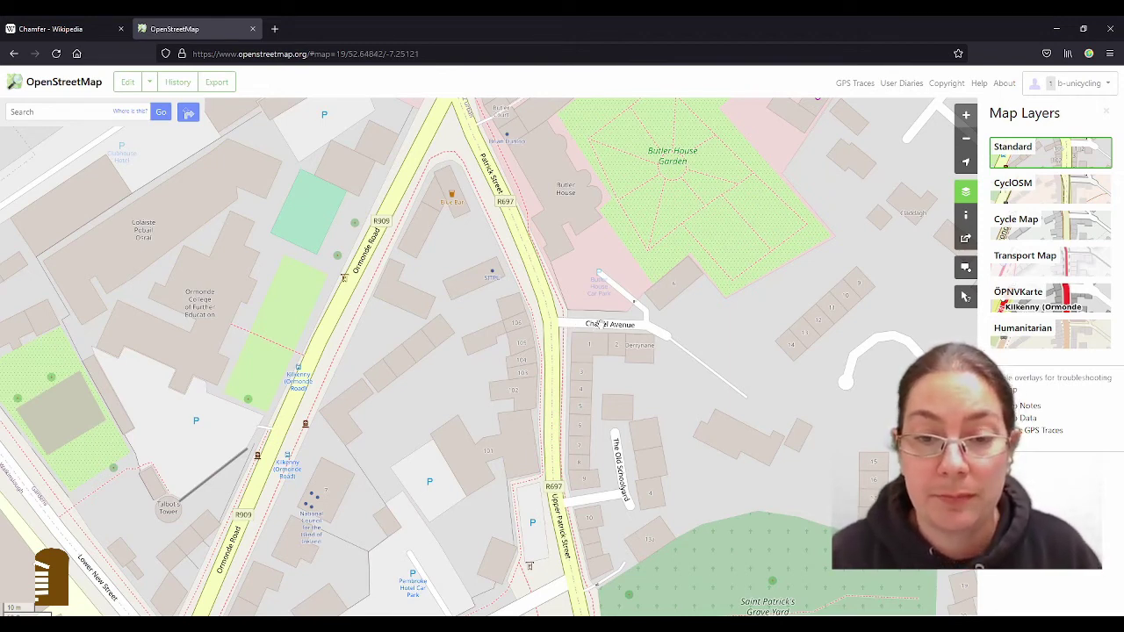
Scroll through the Chamfer Wikipedia article's street-corner examples and back to the top
left_click(75, 30)
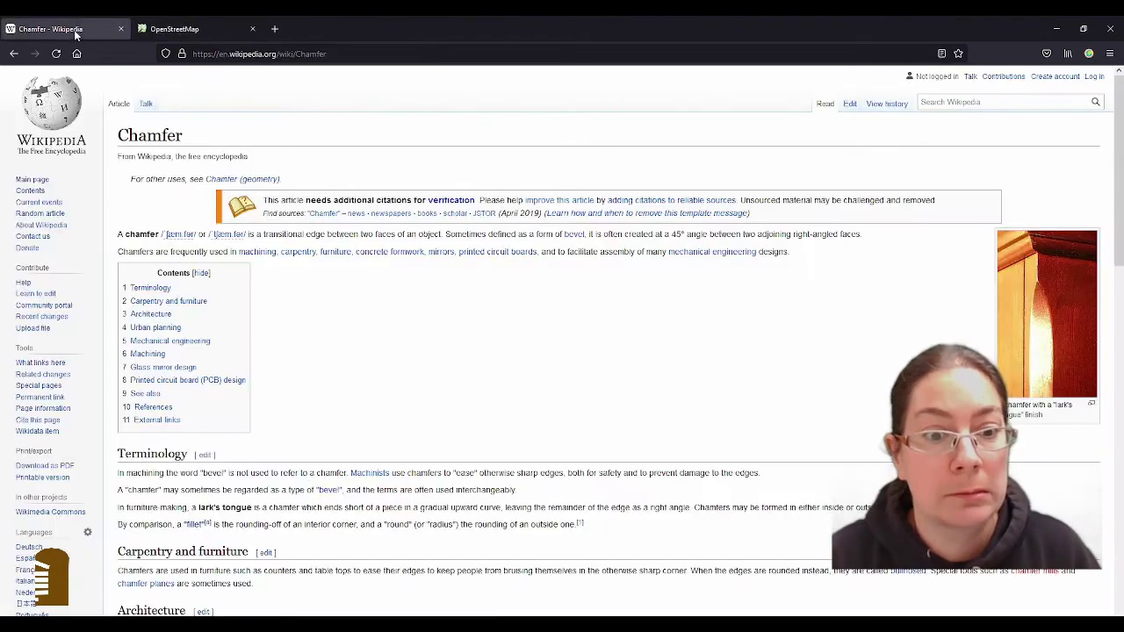
scroll(486, 293, "down", 5)
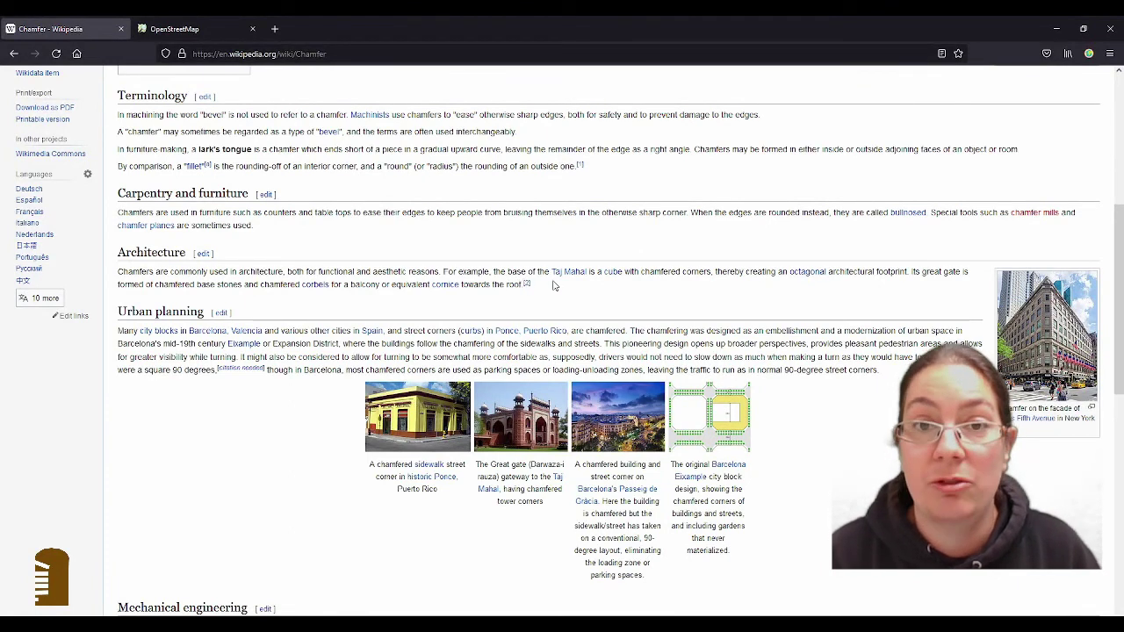
scroll(551, 285, "down", 5)
scroll(638, 205, "up", 5)
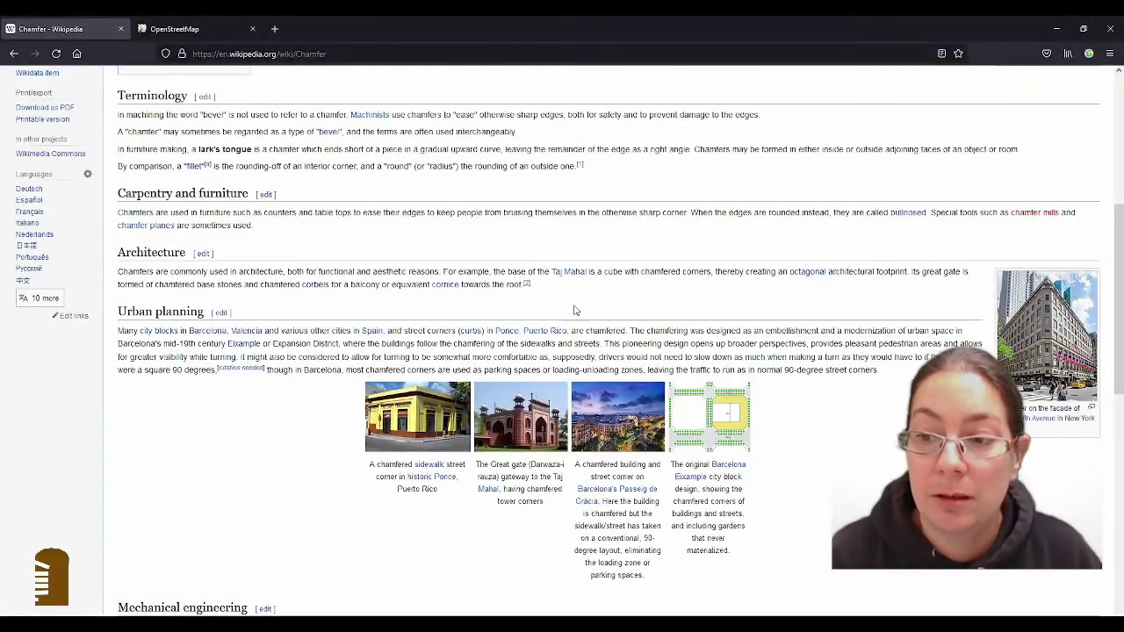
scroll(575, 306, "down", 10)
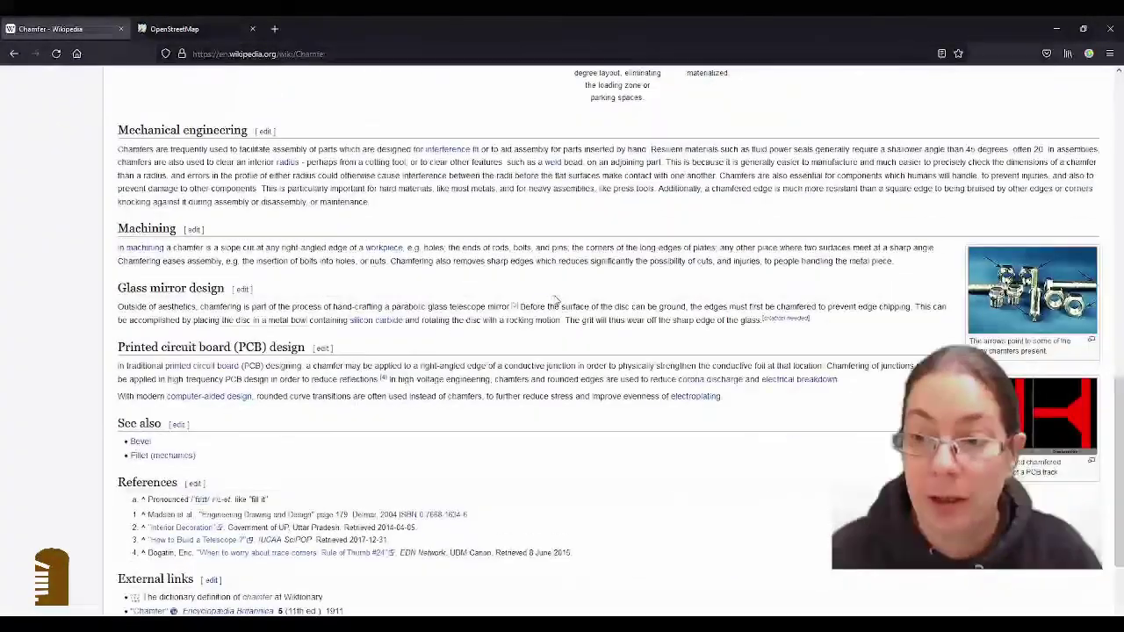
scroll(555, 300, "up", 17)
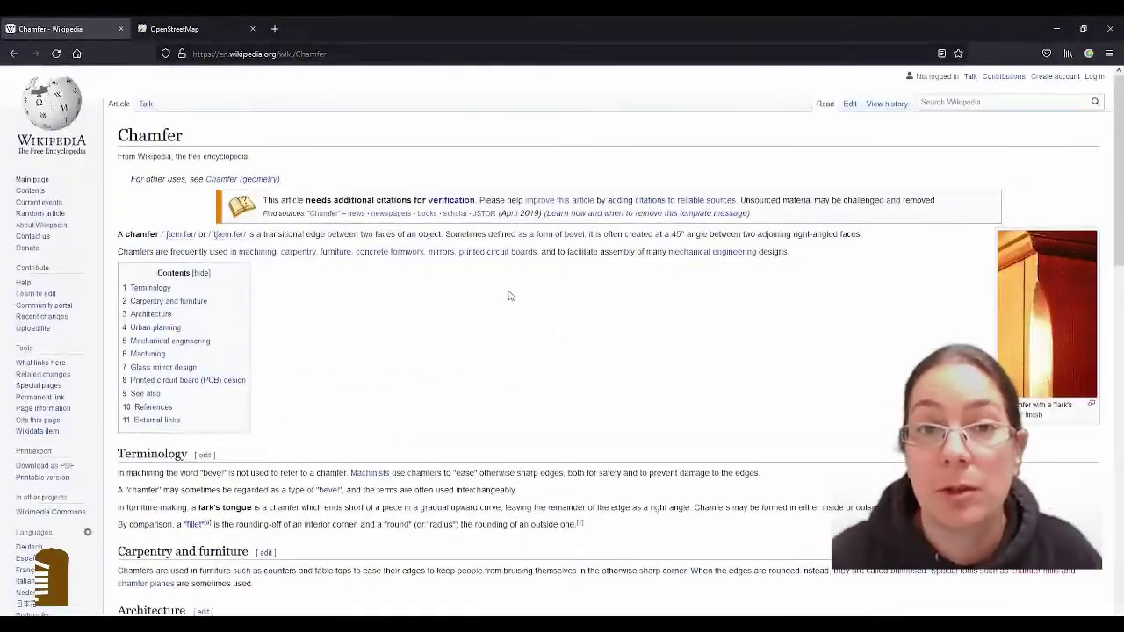